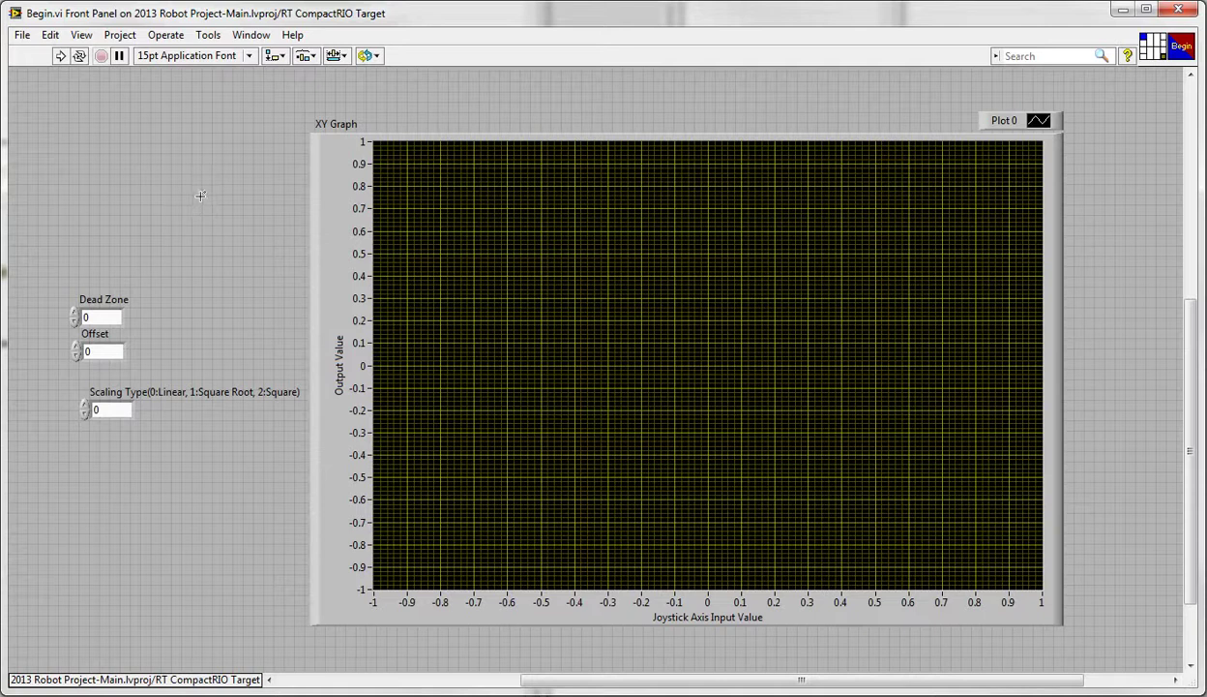
Select the XY Graph and its plot area on the Begin.vi front panel.
left_click(840, 319)
left_click(311, 181)
left_click(293, 392)
left_click(687, 621)
left_click(785, 588)
left_click(813, 597)
Run Begin.vi on the CompactRIO target so the graph plots the linear line.
left_click(104, 299)
left_click(619, 454)
left_click(116, 392)
left_click(104, 317)
left_click(60, 56)
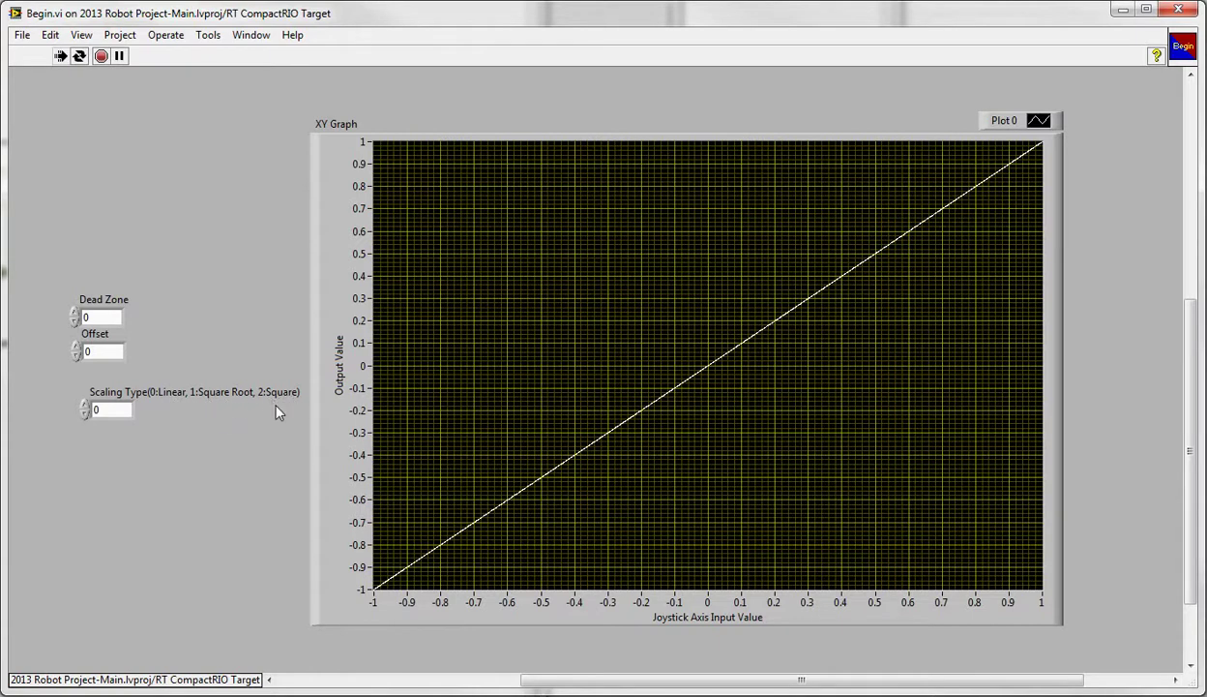
double_click(87, 408)
Apply Scaling Type 1 so the XY Graph plots a square-root curve.
key("Return")
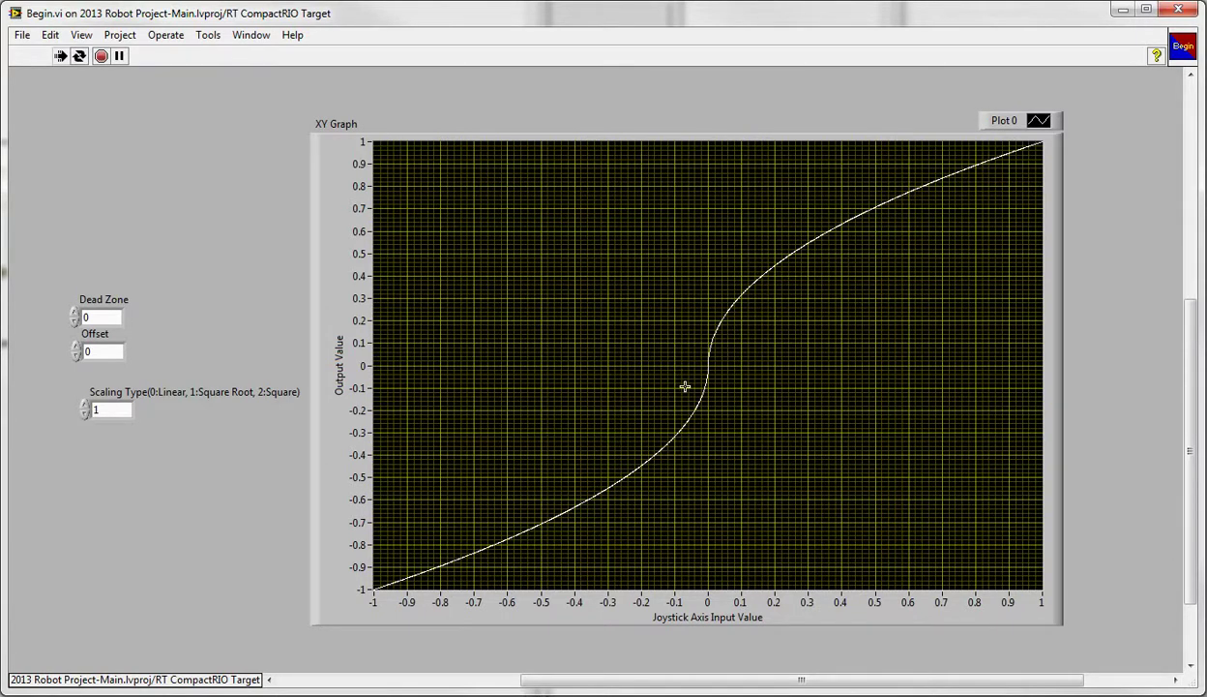
double_click(97, 411)
Enter 2 for Scaling Type to plot the squared curve.
type("2")
key("Return")
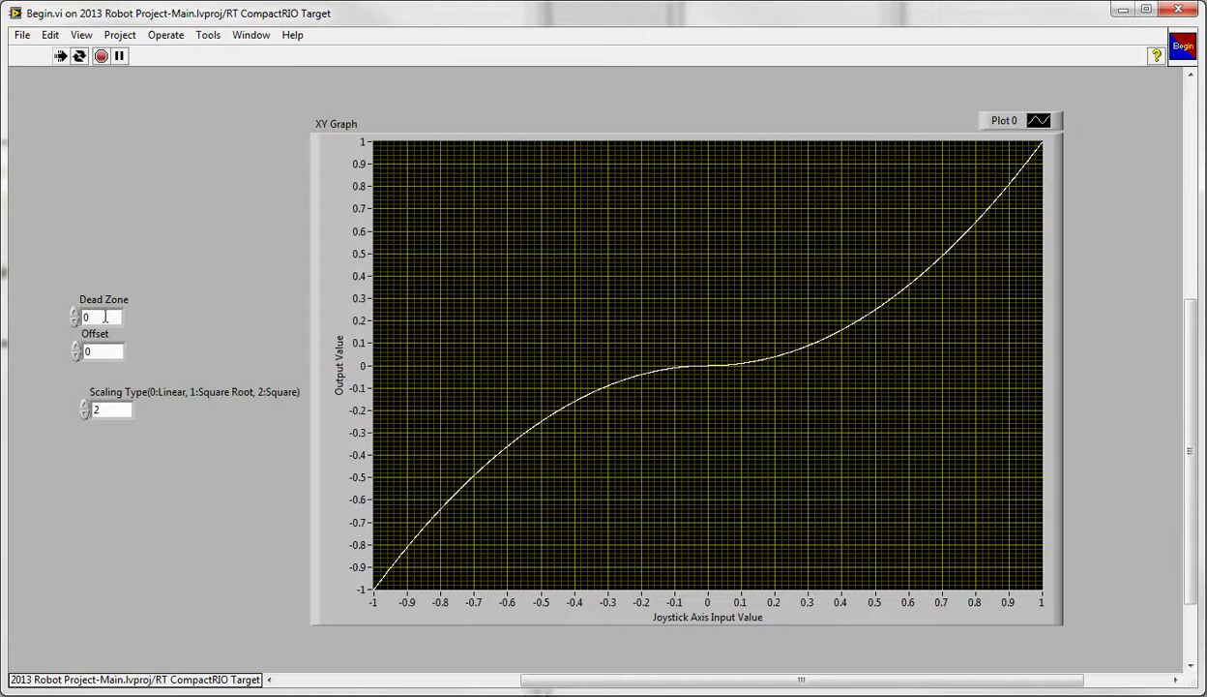
Set Scaling Type back to 0 and Dead Zone to 0.1.
double_click(97, 409)
type("0")
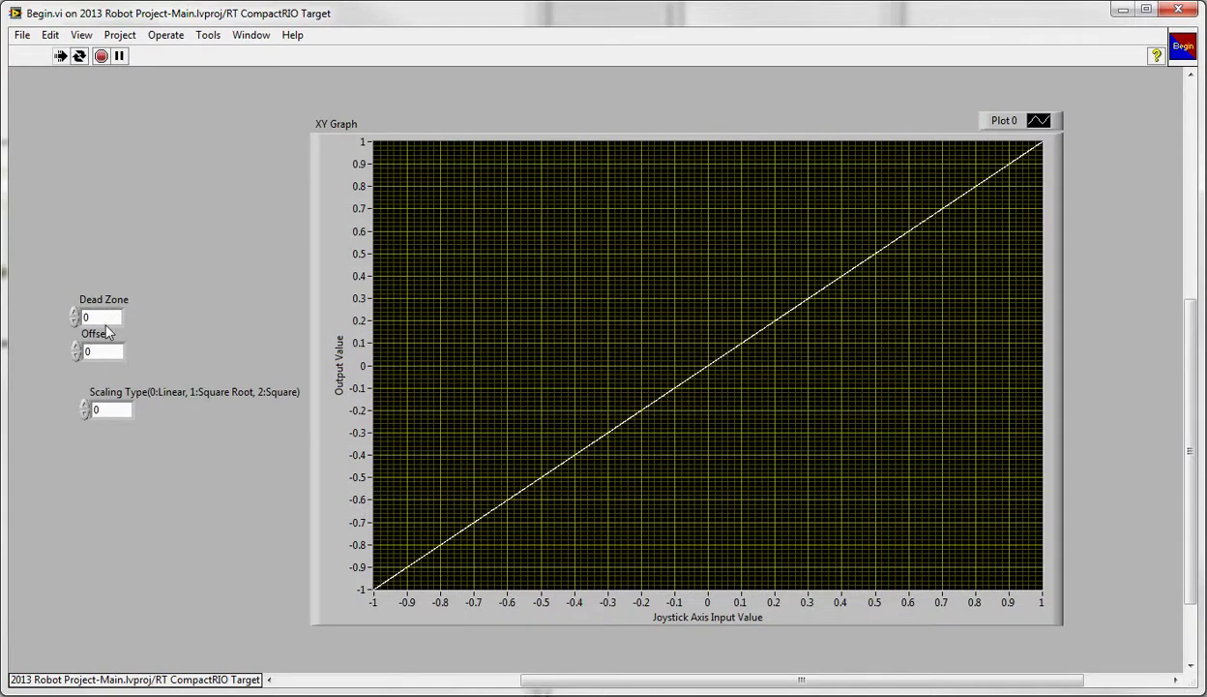
double_click(81, 318)
type("0.1")
key("Return")
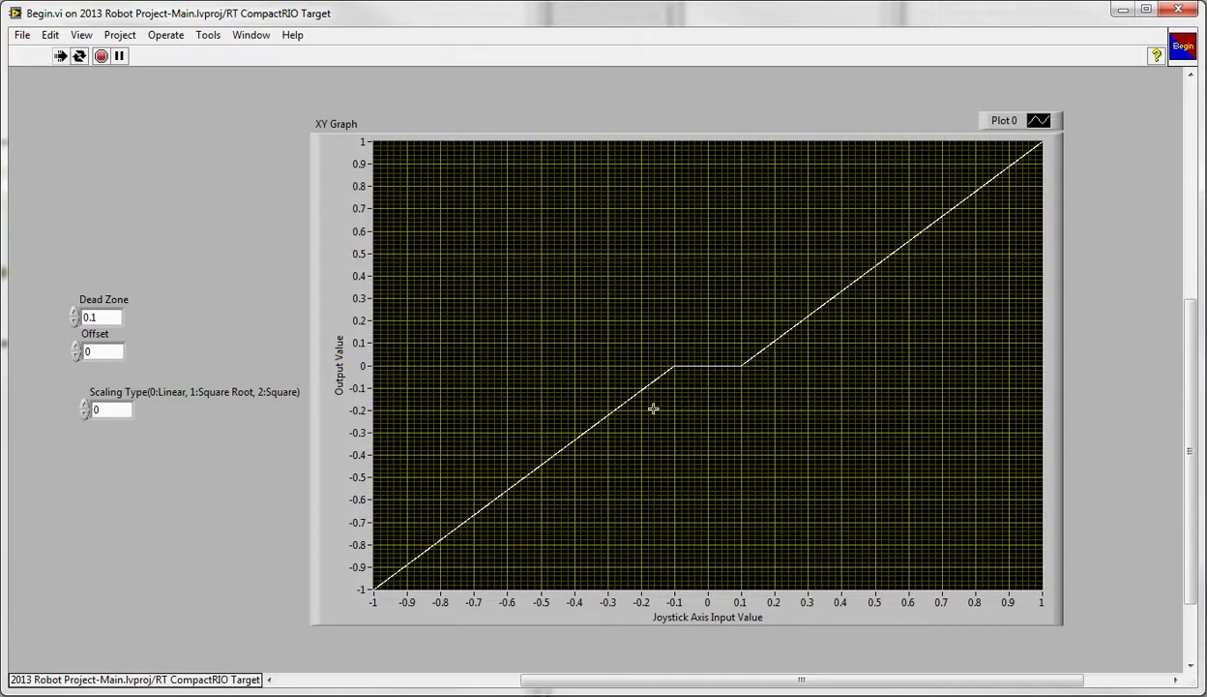
Try Dead Zone values 0.2 and 0.5, then return it to 0.2.
left_click(98, 317)
key("BackSpace")
type("2")
key("Return")
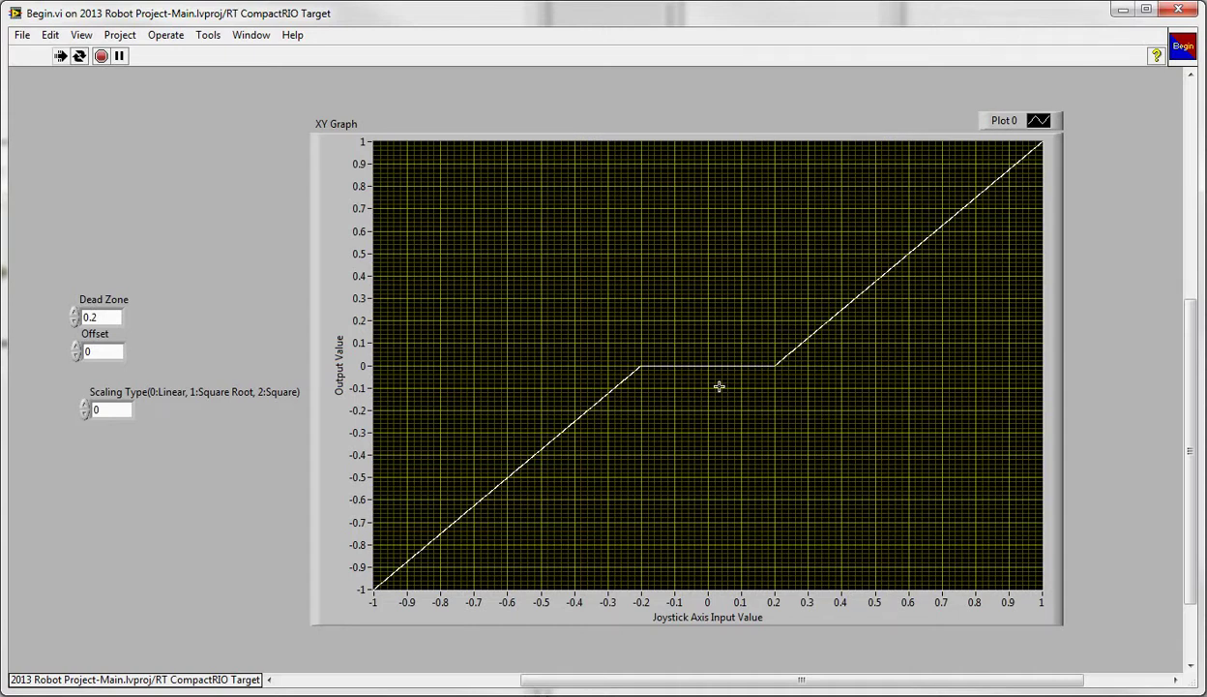
double_click(104, 317)
left_click(104, 317)
key("Return")
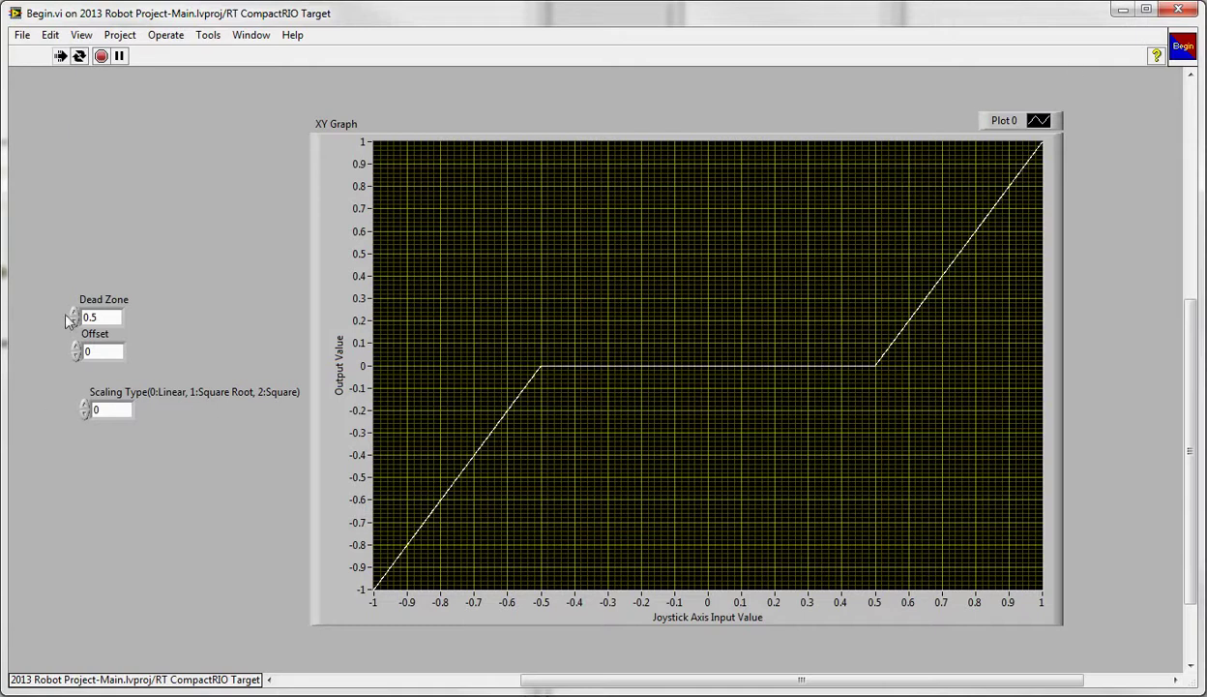
left_click_drag(93, 316, 99, 316)
type("2")
key("Return")
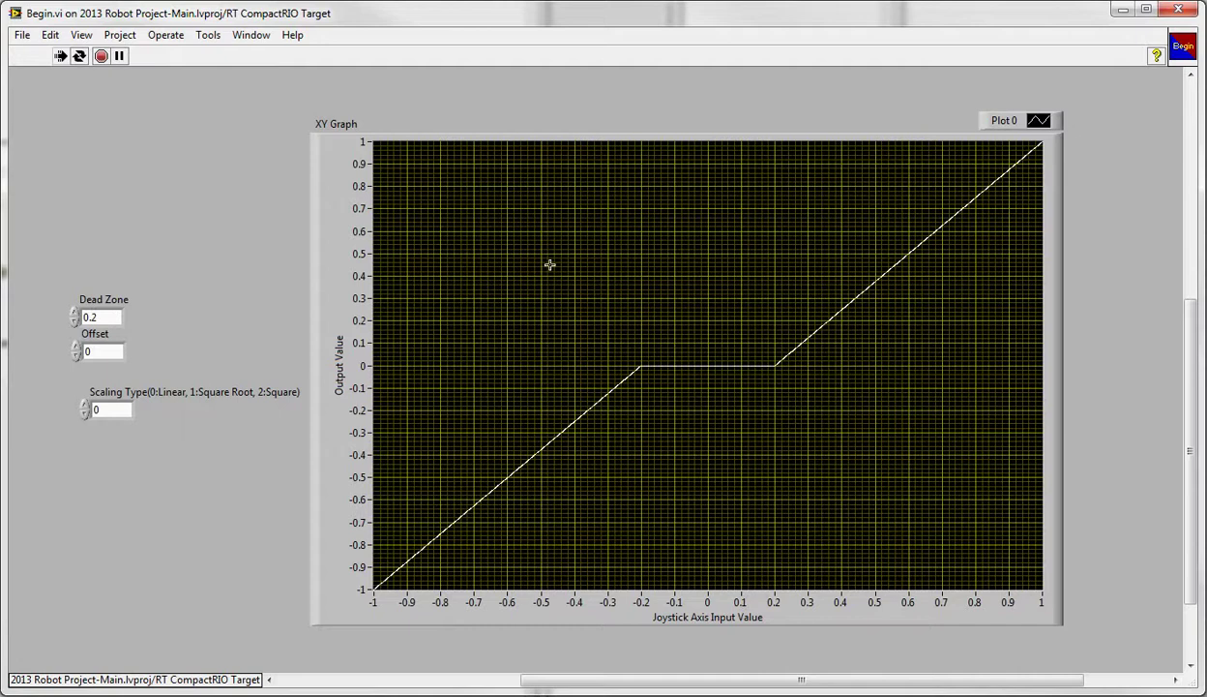
left_click(107, 320)
Set Dead Zone to 0.2, then reduce it to 0.05.
type("2")
key("Return")
left_click(108, 317)
type("05")
key("Return")
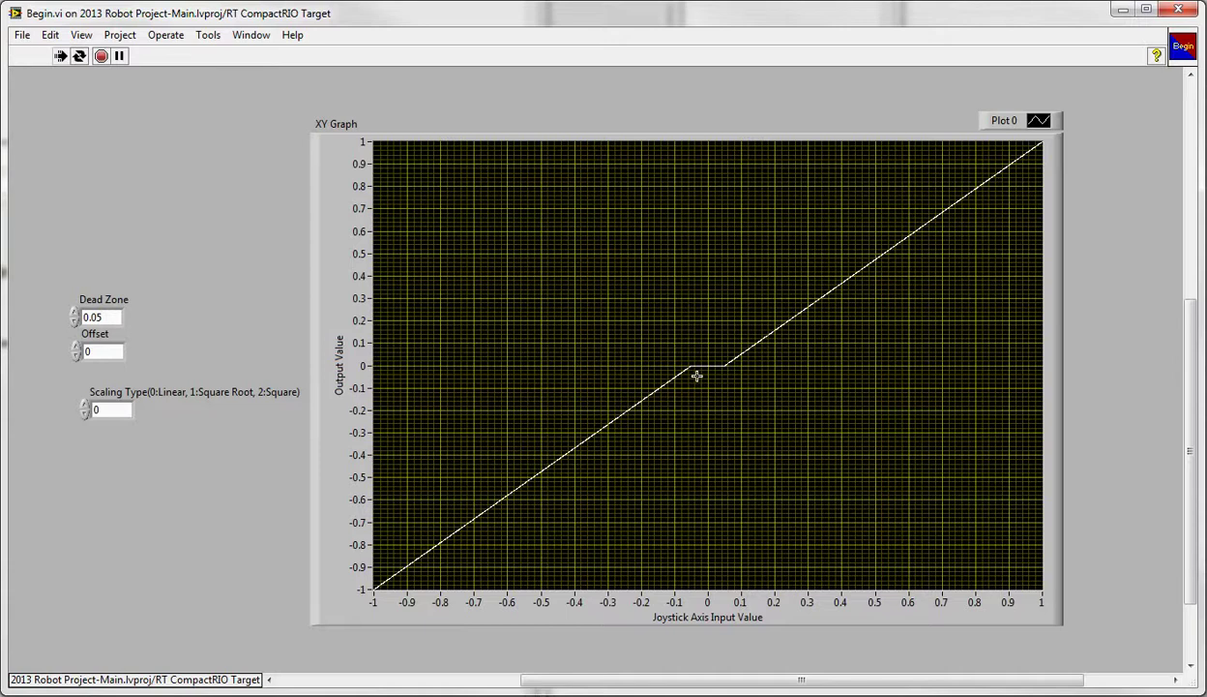
Enter an Offset of 0.2.
double_click(122, 353)
key("BackSpace")
type("0.2")
key("Return")
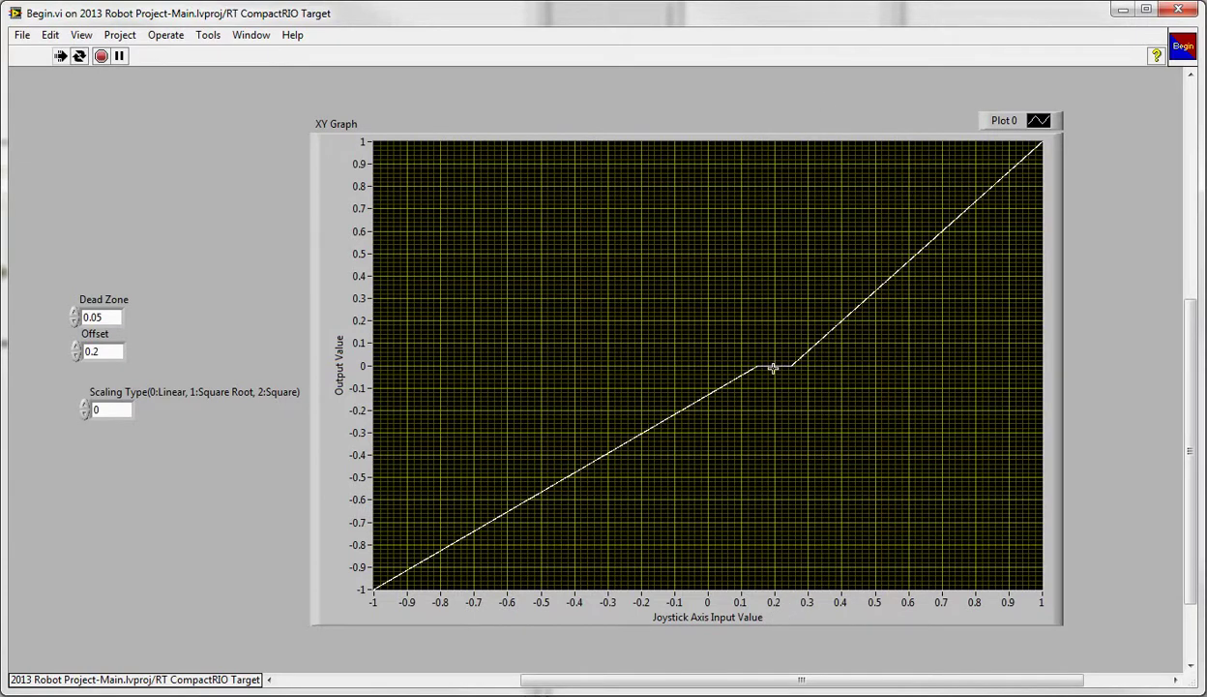
Set Dead Zone to 0 so only the 0.2 offset bends the line.
left_click(100, 316)
left_click_drag(101, 317, 54, 307)
type("0")
key("Return")
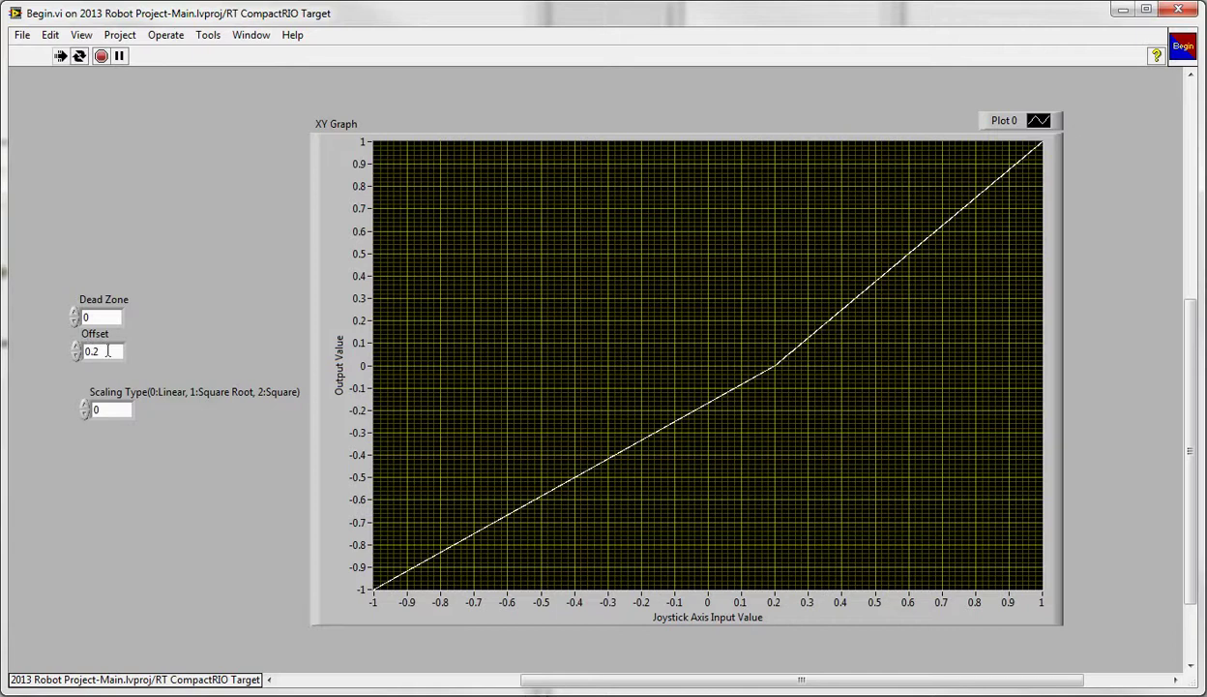
left_click_drag(108, 351, 83, 351)
Reset the Offset to 0.
type("0")
left_click(232, 355)
left_click_drag(105, 351, 83, 351)
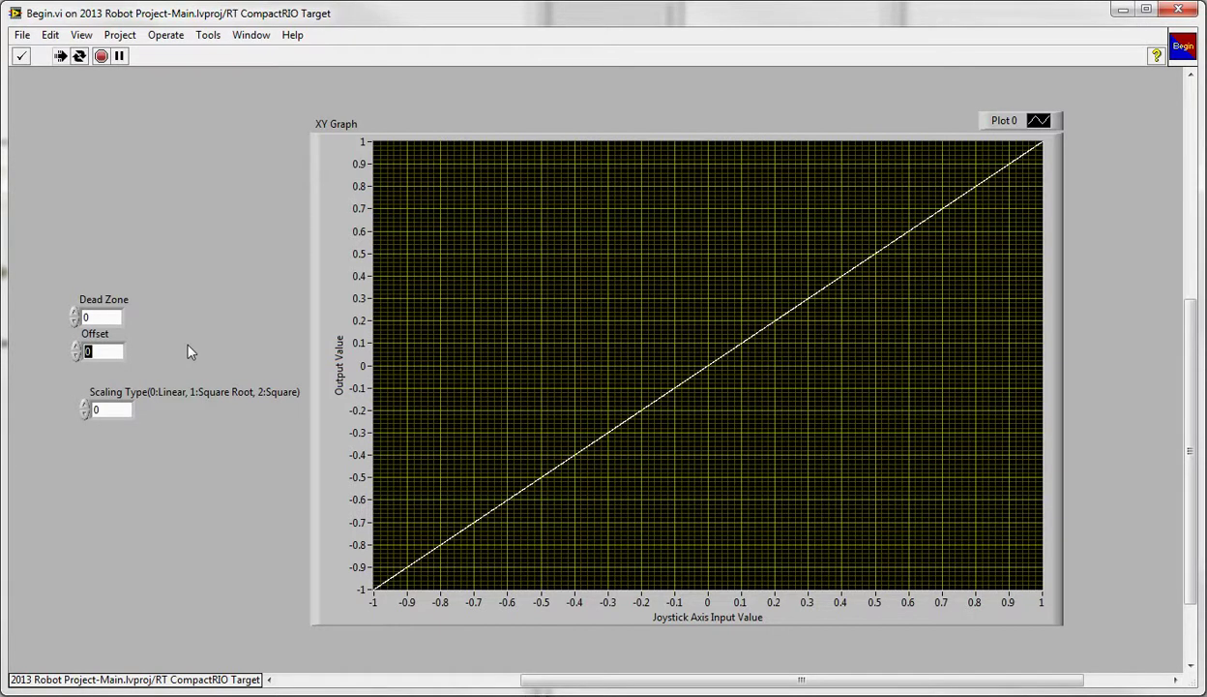
key("Return")
Raise Scaling Type to 1 and set Dead Zone to 0.1.
left_click(85, 404)
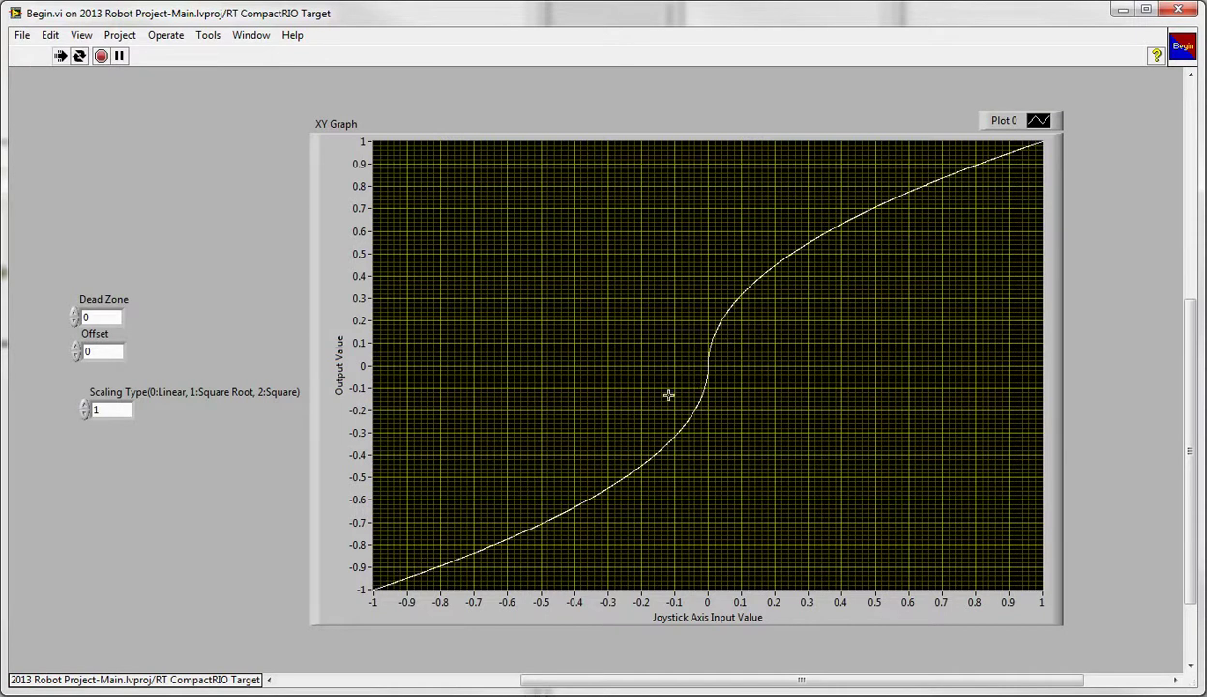
left_click_drag(91, 317, 75, 319)
type("0.1")
key("Return")
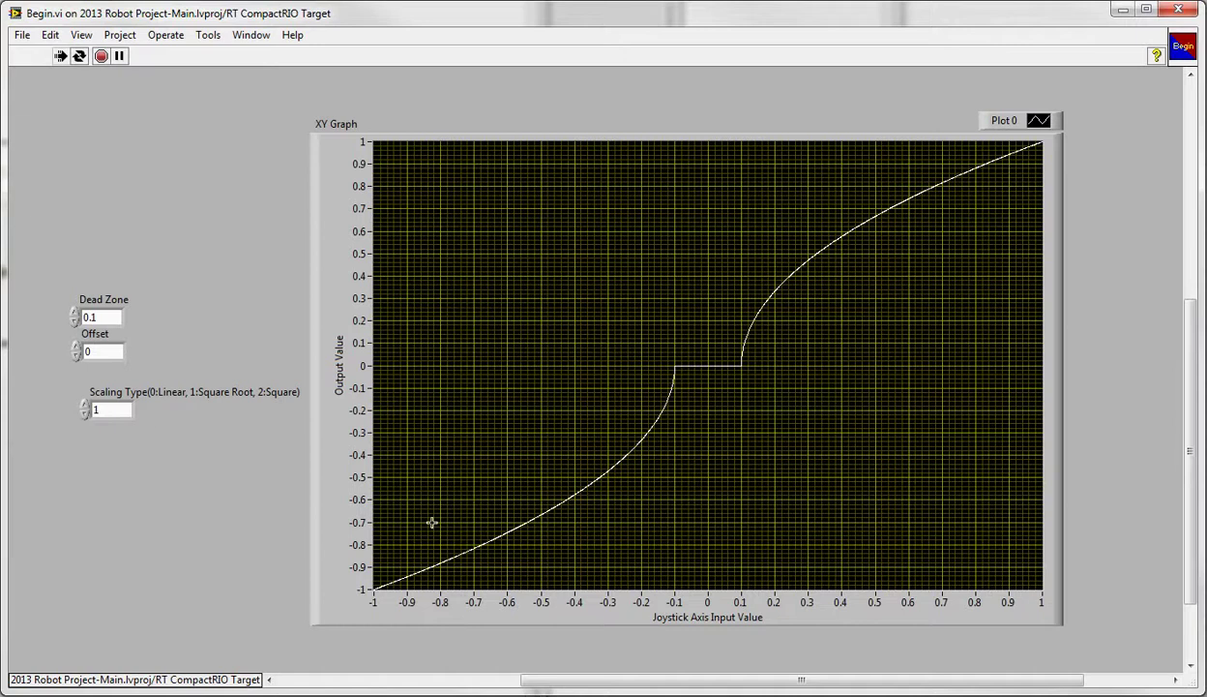
Change the Offset from 0 to 0.1, keeping Dead Zone 0.1 and Scaling Type 1.
double_click(87, 351)
key("BackSpace")
type("0.1")
key("Return")
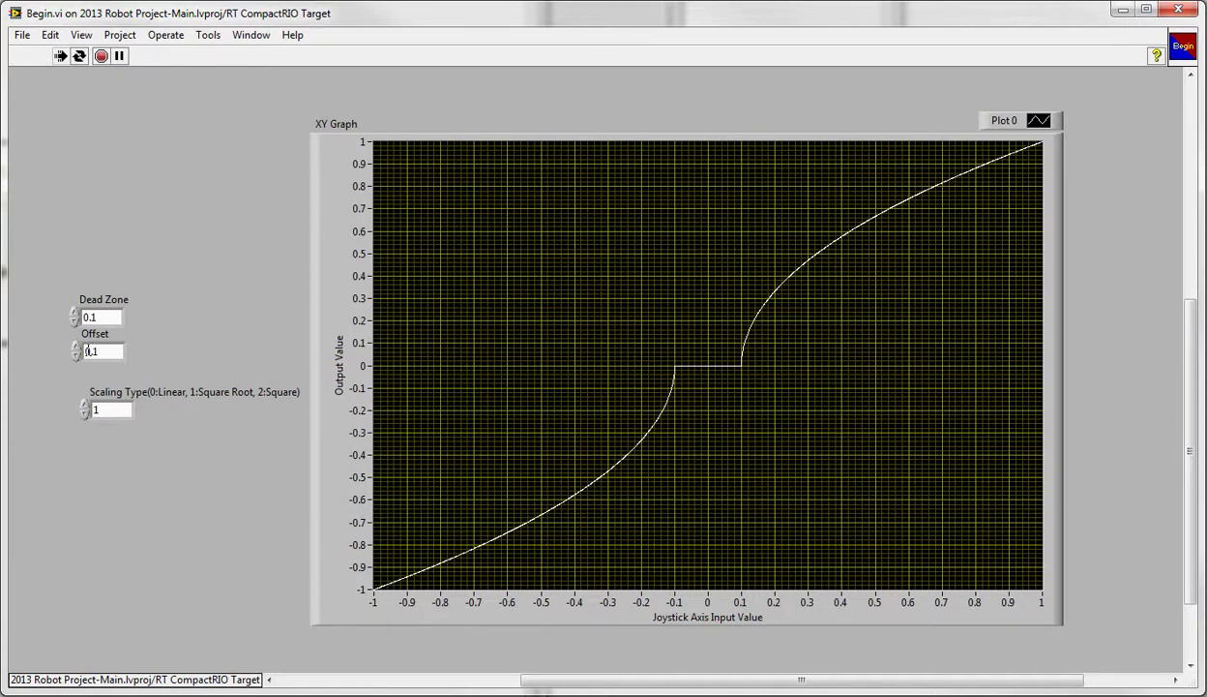